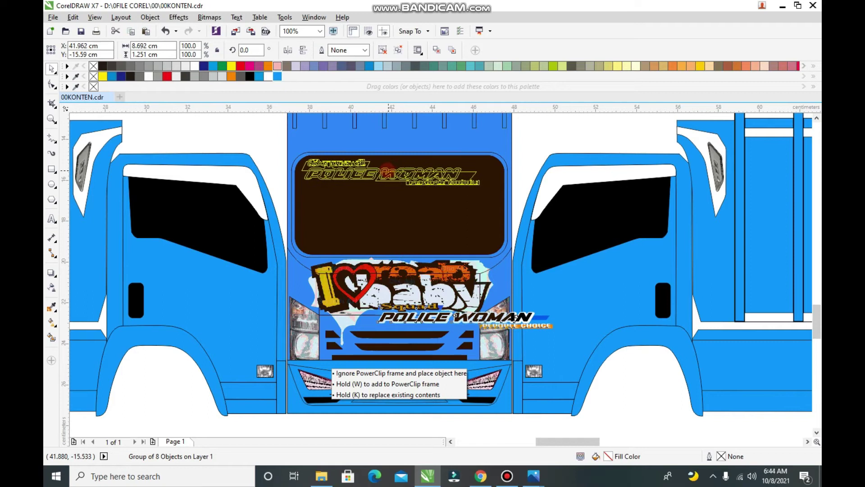
Step: Position the Squad Police Woman lettering along the windshield's upper edge, widened to about 9.73 cm
left_click_drag(477, 176, 516, 179)
scroll(273, 137, "up", 1)
key("Up")
key("Up")
key("Up")
key("Up")
key("Up")
key("Up")
key("Up")
key("Up")
scroll(272, 141, "down", 1)
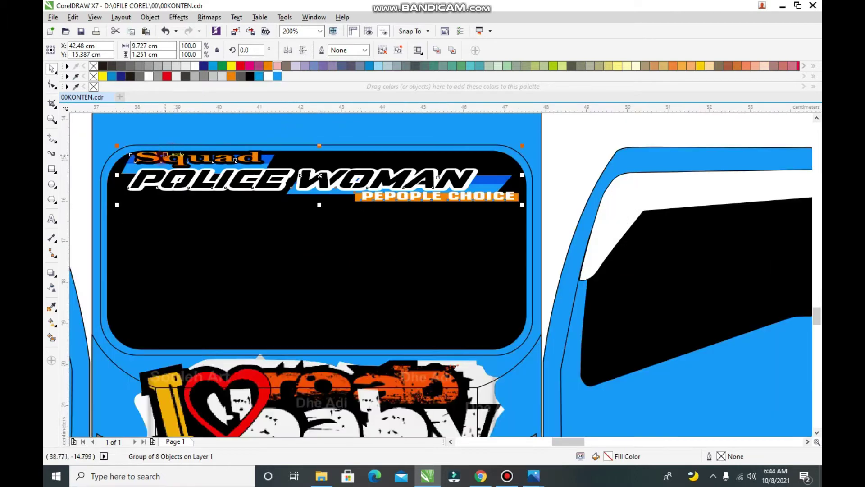
Step: Move the small text bitmap, about 3.08 by 0.64 cm, into the windshield's lower corner
scroll(163, 177, "up", 1)
key("Down")
key("Down")
key("Down")
scroll(163, 177, "down", 5)
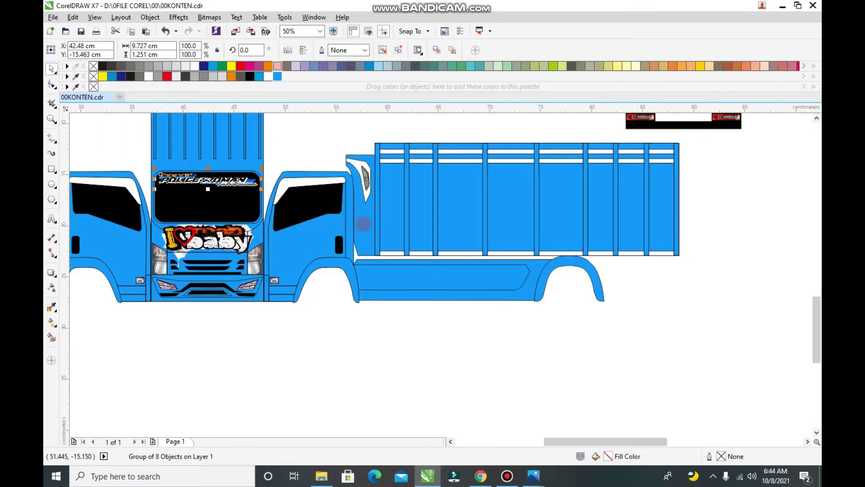
scroll(582, 328, "up", 1)
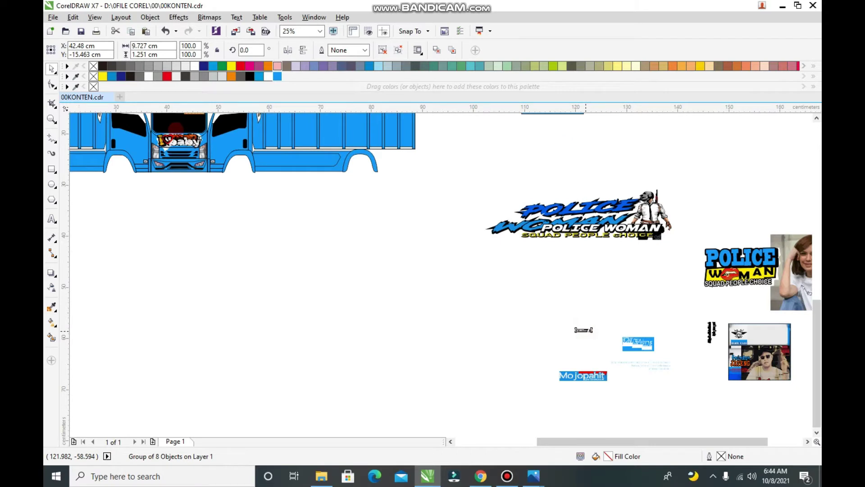
left_click(173, 128)
scroll(174, 127, "up", 4)
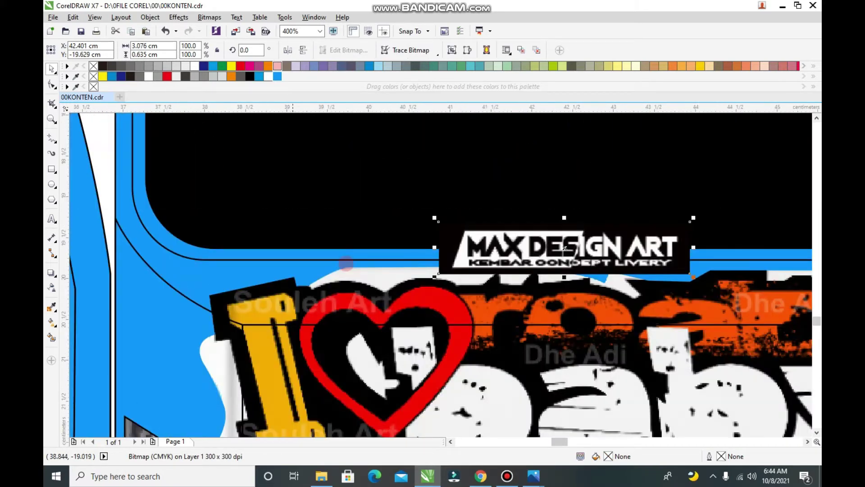
scroll(346, 263, "down", 1)
left_click_drag(454, 265, 341, 249)
scroll(341, 249, "down", 4)
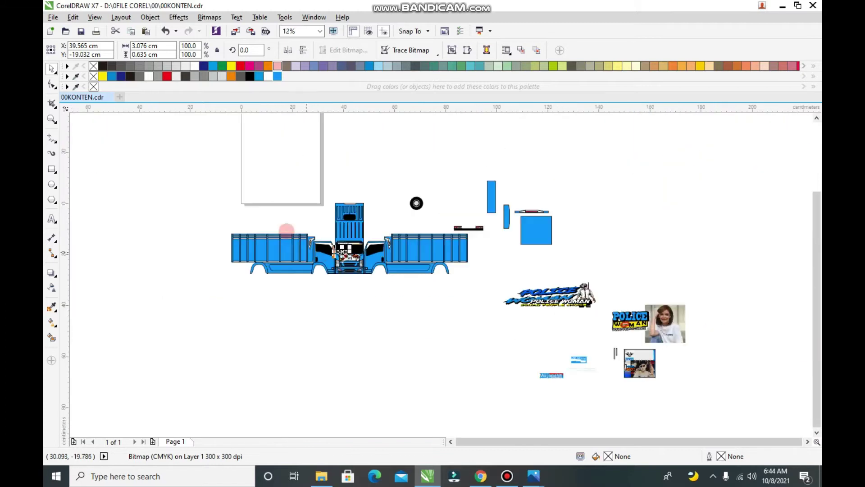
Step: Place the large Police Woman artwork with the helmeted figure over the right-hand cargo side and stretch it to about 38.13 cm wide
scroll(541, 300, "up", 1)
left_click_drag(545, 301, 267, 205)
scroll(270, 211, "up", 1)
scroll(228, 238, "up", 1)
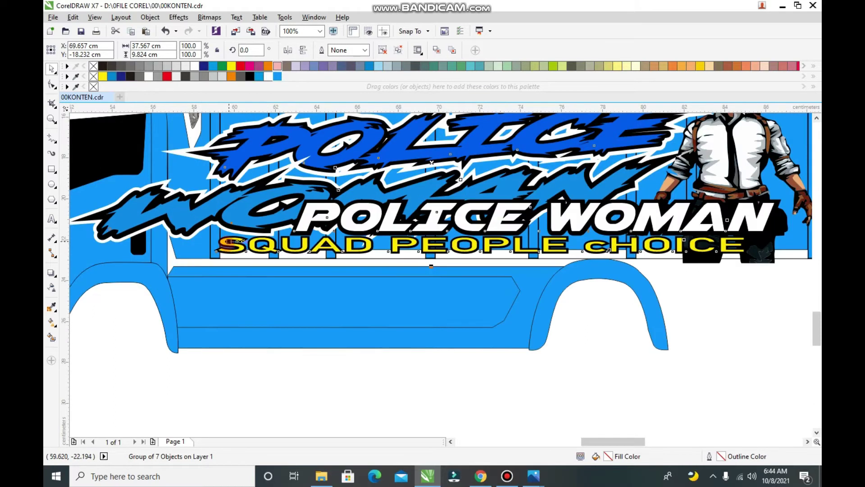
left_click_drag(228, 246, 228, 242)
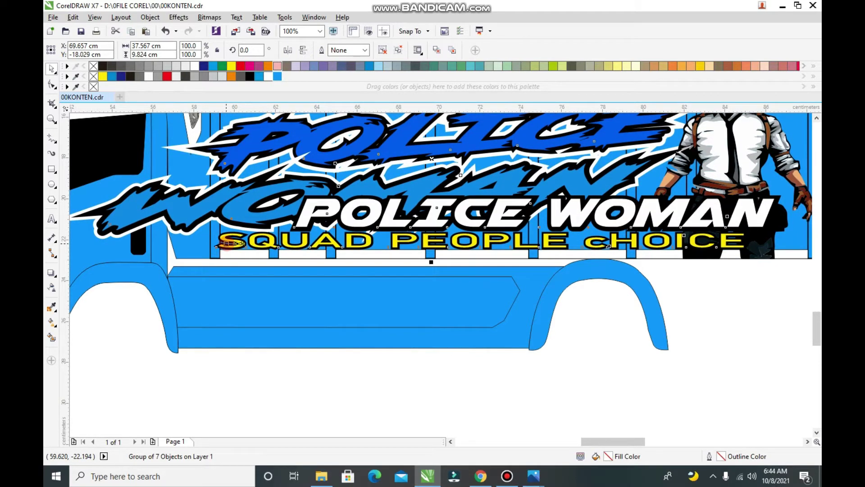
scroll(193, 180, "down", 1)
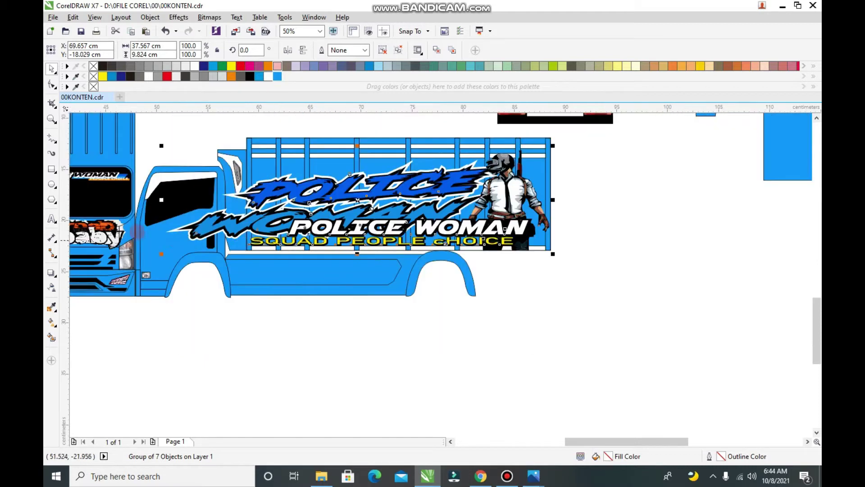
scroll(208, 179, "up", 1)
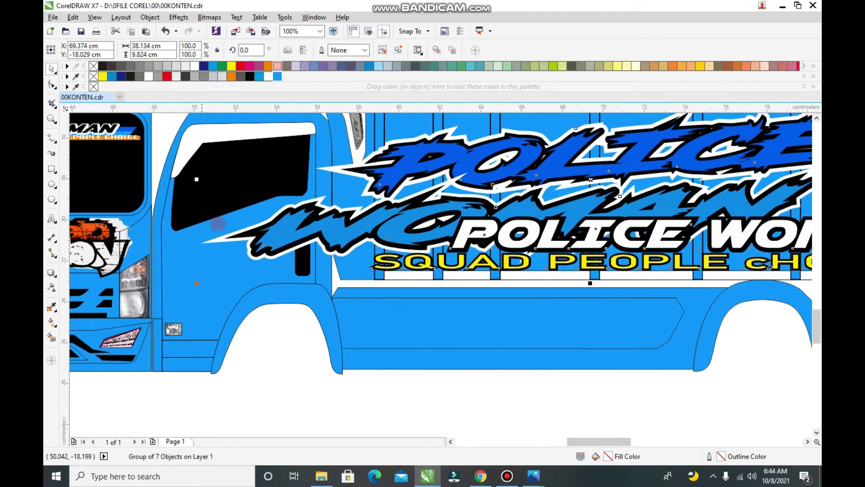
scroll(301, 212, "down", 1)
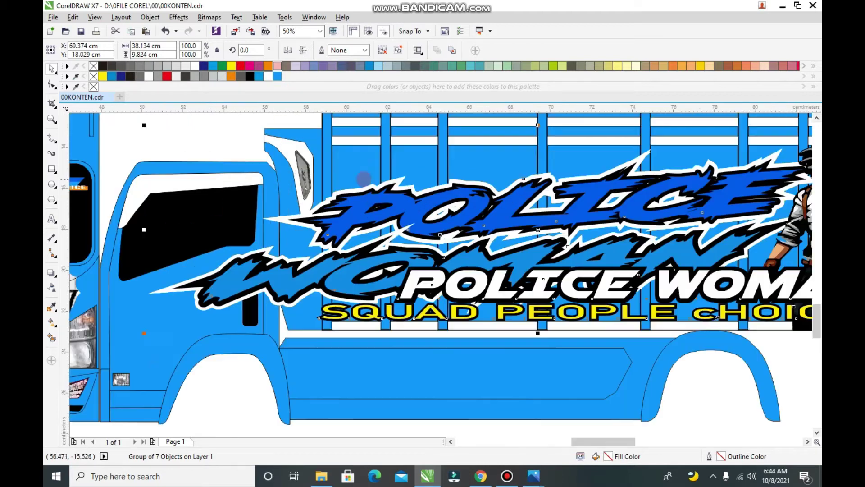
Step: PowerClip the large Police Woman artwork inside the cargo side, the panel behind the cab and the cab side
scroll(274, 205, "up", 1)
right_click(389, 192)
left_click(357, 165)
left_click(349, 209)
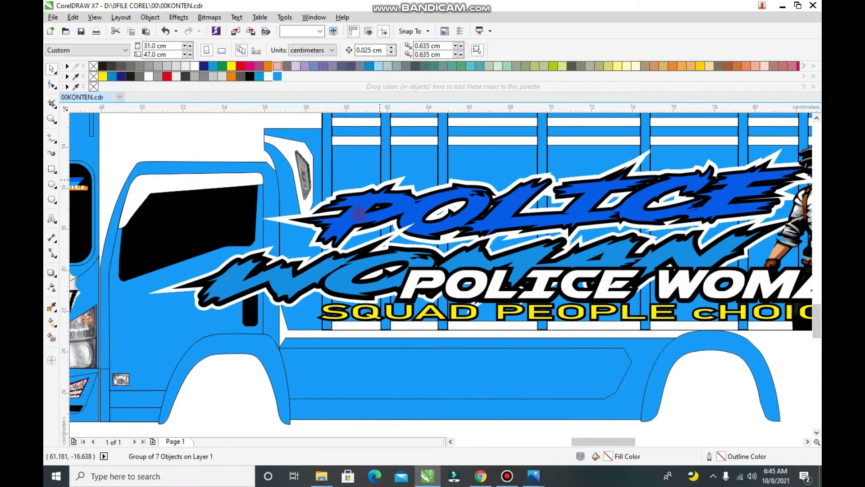
right_click(349, 210)
left_click(377, 186)
left_click(323, 150)
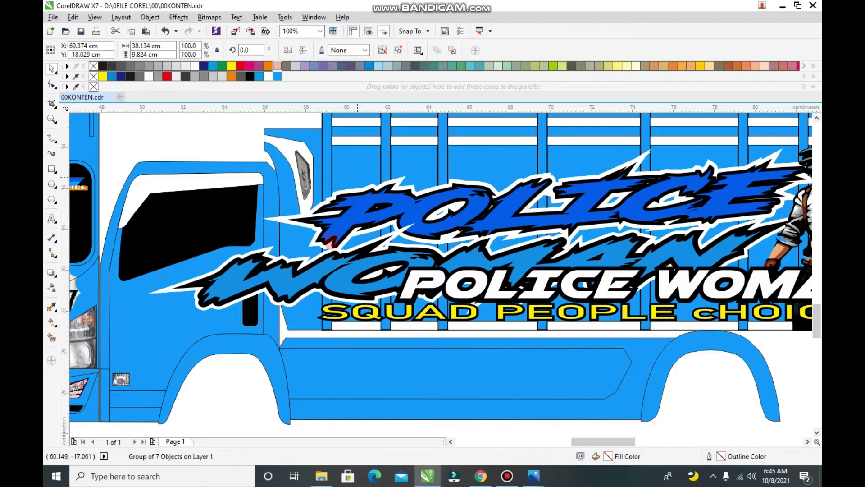
left_click(292, 276)
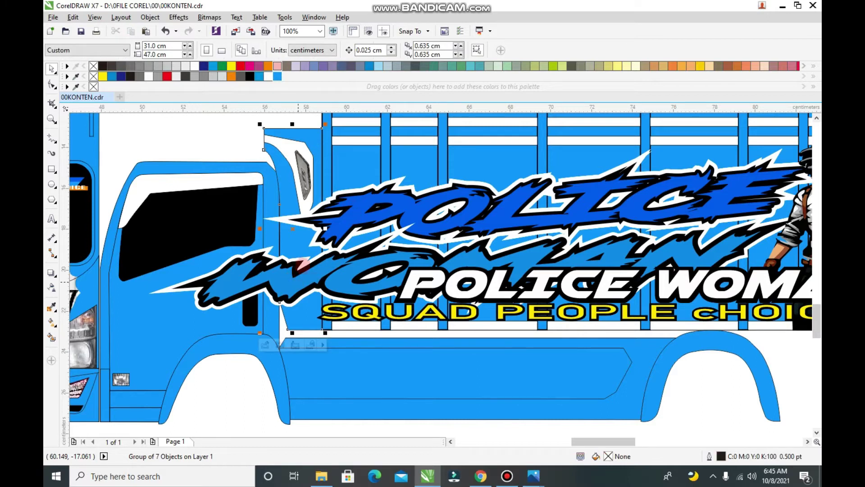
right_click(302, 265)
left_click(272, 198)
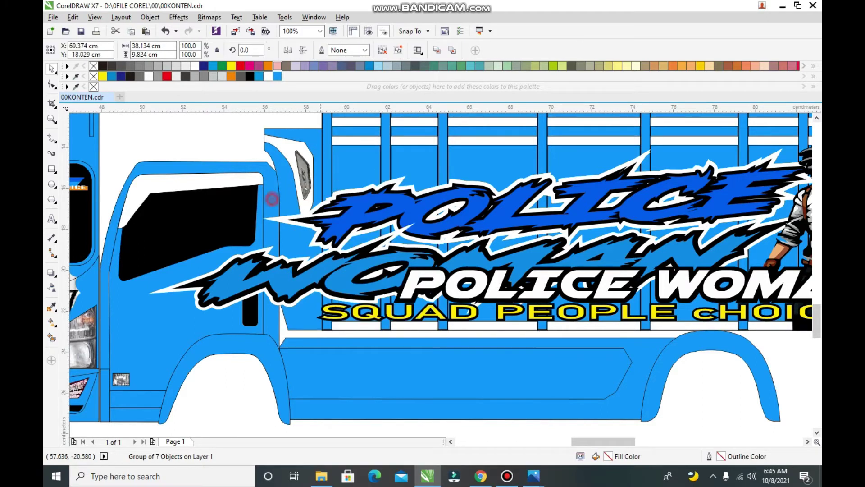
left_click(250, 256)
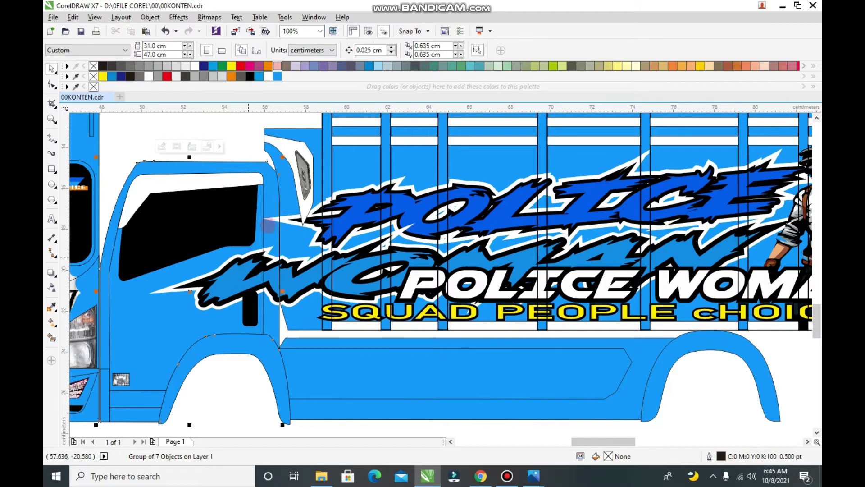
Step: Place the Mo jopahit bitmap on the inner panel of the lower side skirt and stretch it to about 12.33 by 2.48 cm
scroll(266, 231, "down", 4)
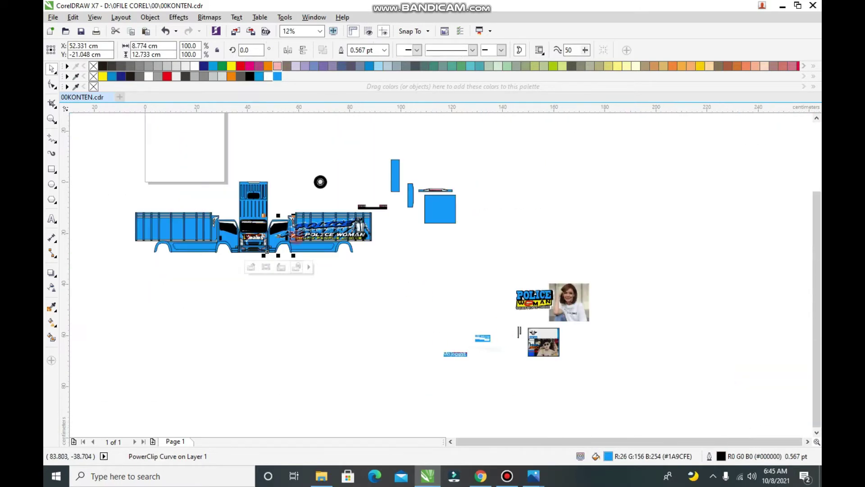
scroll(411, 329, "up", 1)
left_click_drag(500, 377, 255, 213)
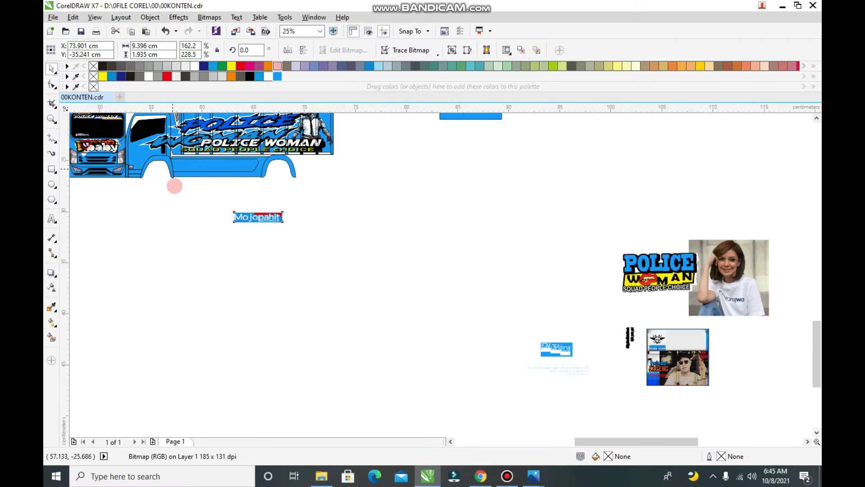
scroll(174, 187, "up", 1)
left_click_drag(346, 269, 265, 149)
scroll(263, 163, "up", 2)
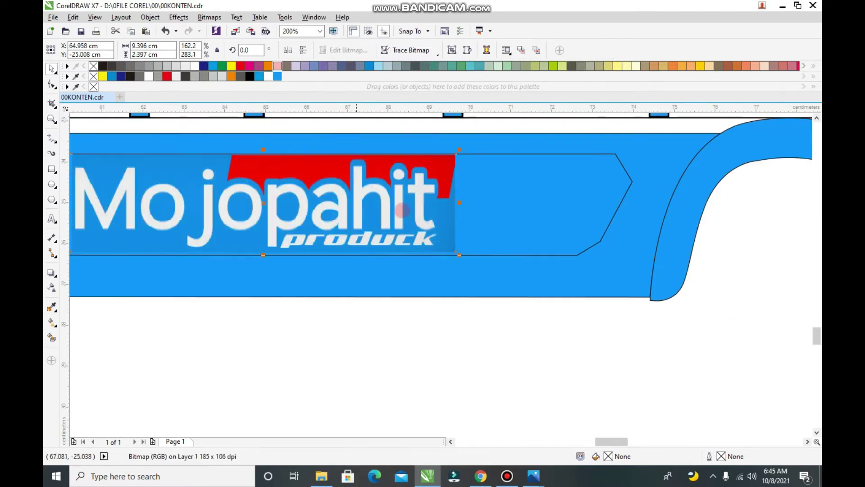
left_click_drag(460, 207, 576, 218)
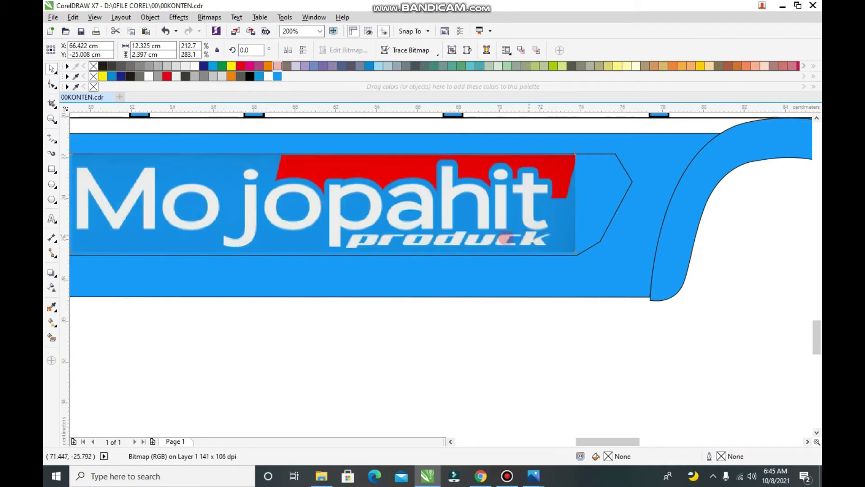
scroll(419, 244, "up", 1)
left_click_drag(427, 212, 428, 225)
scroll(432, 232, "down", 3)
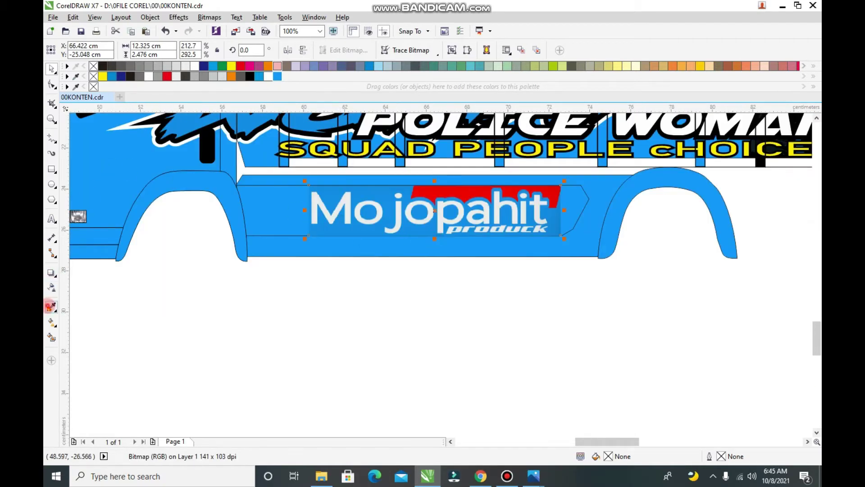
Step: Sample the Mo jopahit bitmap's blue background colour and fill the skirt's inner panel with it
left_click(49, 306)
scroll(313, 202, "up", 1)
left_click(348, 193)
left_click(256, 204)
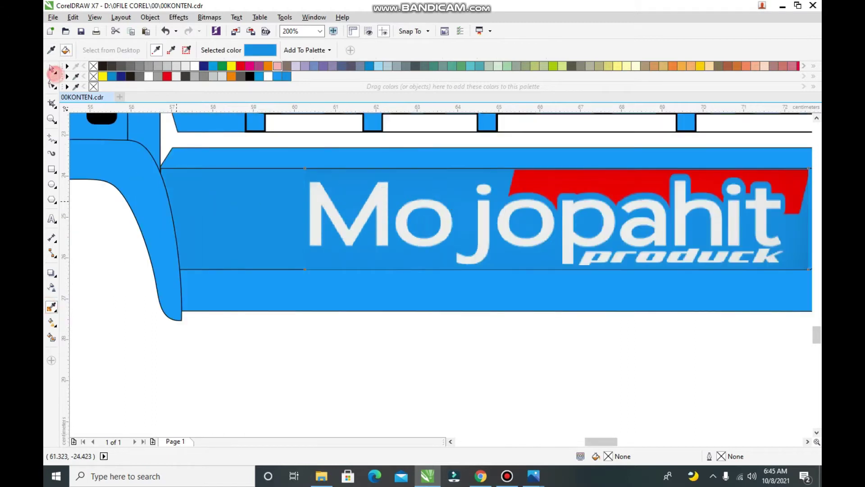
scroll(139, 138, "down", 1)
left_click(53, 70)
left_click(294, 345)
left_click(330, 300)
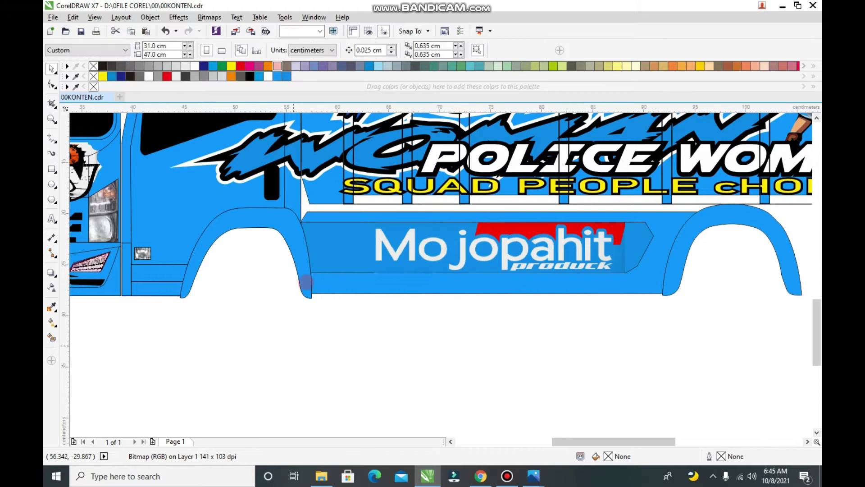
Step: Select the Police Woman lips logo with the woman's portrait and move both onto the undecorated cargo side, aligned with its rear edge
scroll(389, 261, "down", 3)
scroll(562, 359, "up", 1)
left_click_drag(436, 250, 543, 326)
scroll(623, 322, "down", 1)
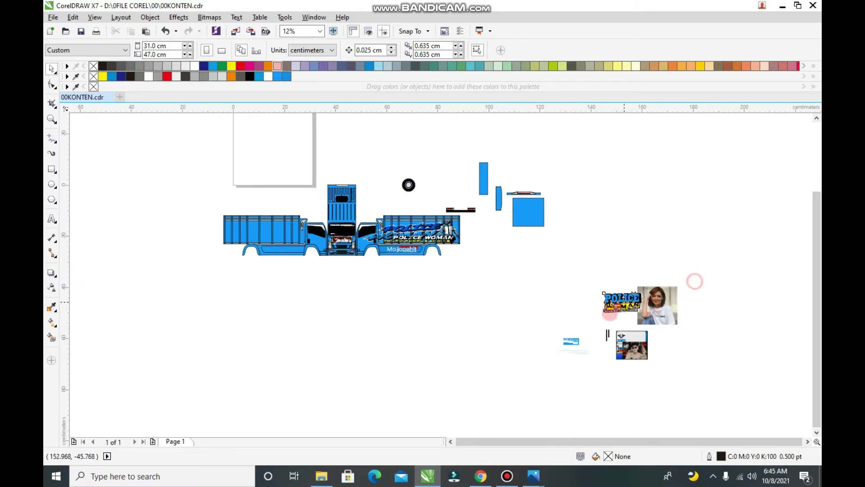
left_click_drag(595, 317, 593, 327)
left_click_drag(650, 305, 247, 225)
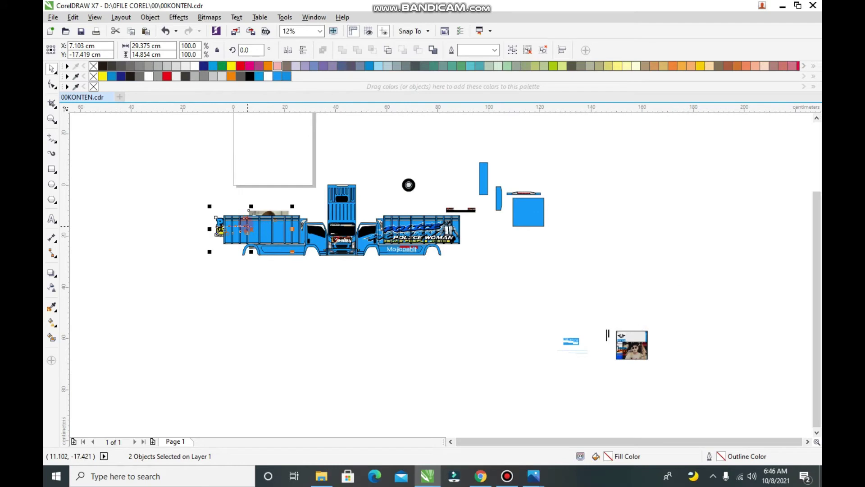
scroll(245, 224, "up", 2)
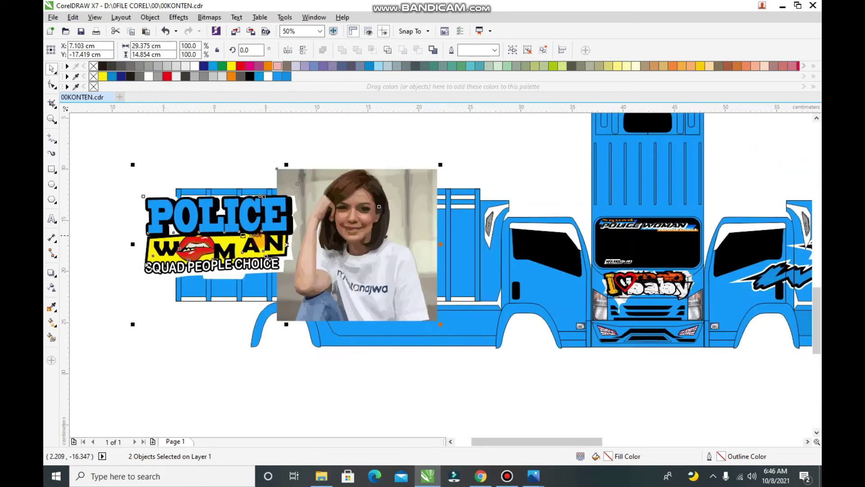
left_click_drag(339, 263, 330, 262)
scroll(322, 275, "up", 1)
scroll(348, 280, "down", 1)
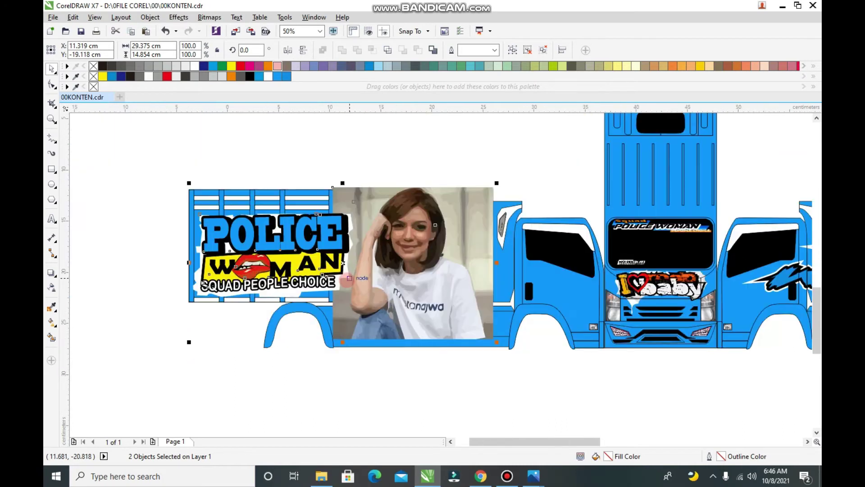
Step: Stretch the lips logo and portrait to about 15.41 cm high, fitted to the cargo side's upper edge, and group them
scroll(439, 334, "up", 1)
key("Down")
key("Down")
key("Down")
key("Down")
key("Down")
key("Down")
key("Down")
key("Down")
key("Down")
key("Down")
key("Down")
key("Down")
key("Down")
key("Down")
key("Down")
key("Down")
key("Down")
key("Down")
key("Down")
key("Down")
left_click_drag(436, 338, 436, 339)
scroll(345, 254, "down", 1)
scroll(301, 143, "up", 2)
scroll(356, 156, "down", 2)
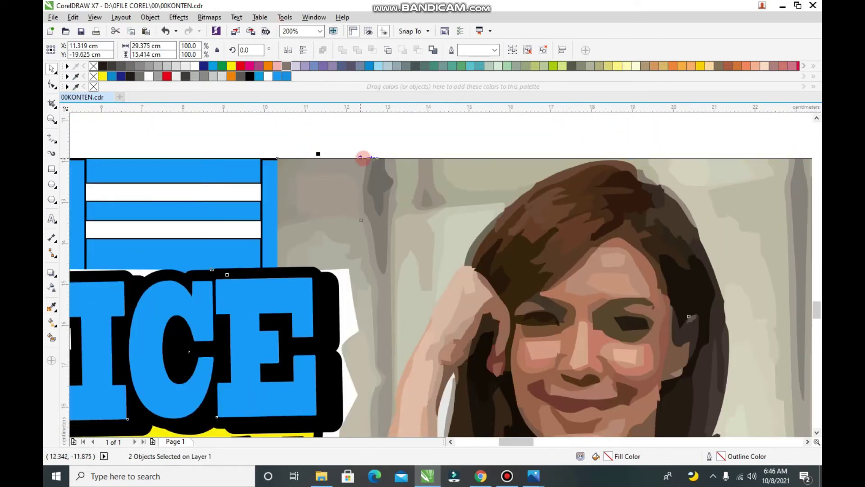
key("ctrl+g")
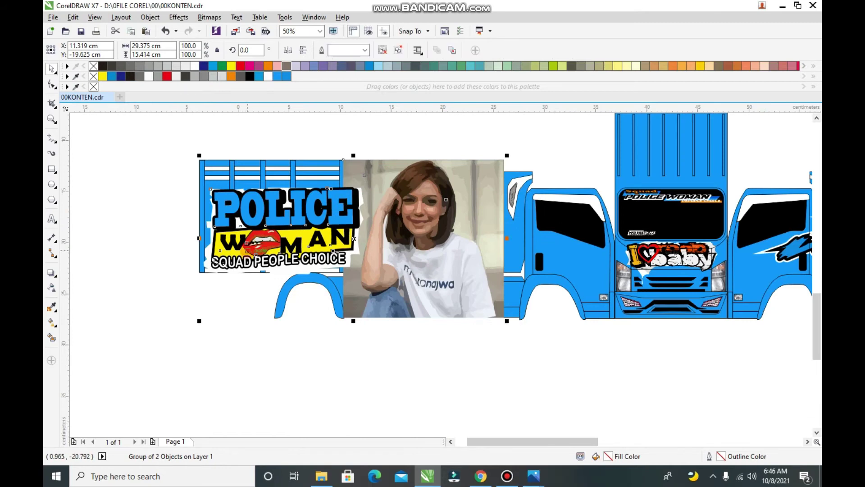
Step: PowerClip the grouped lips logo and portrait inside the left-hand side skirt and the cargo side above it
scroll(425, 279, "up", 1)
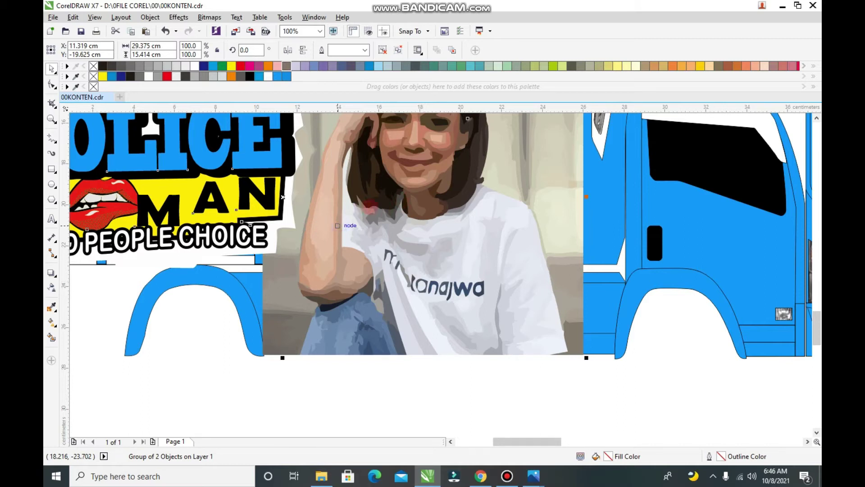
right_click(338, 225)
left_click(602, 284)
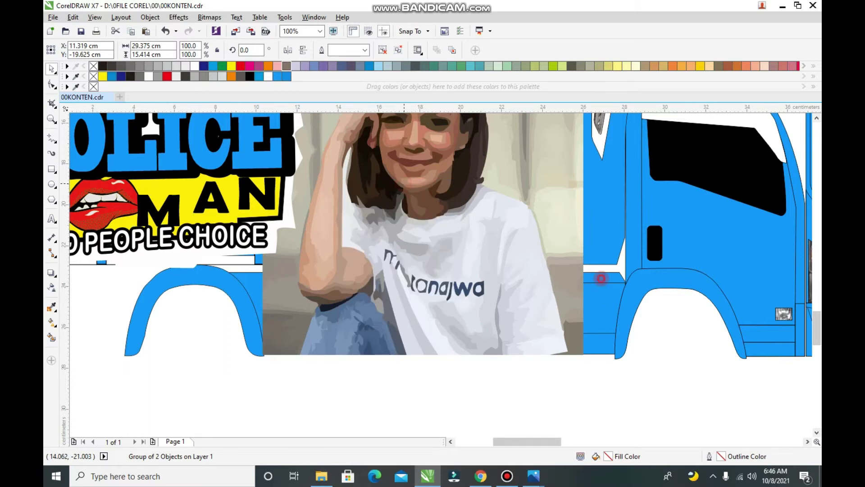
scroll(447, 251, "down", 1)
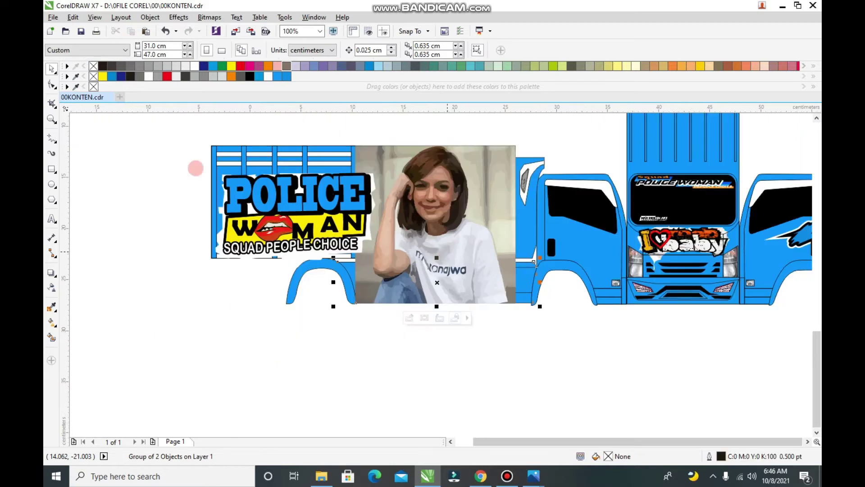
scroll(206, 169, "up", 1)
right_click(261, 179)
left_click(247, 161)
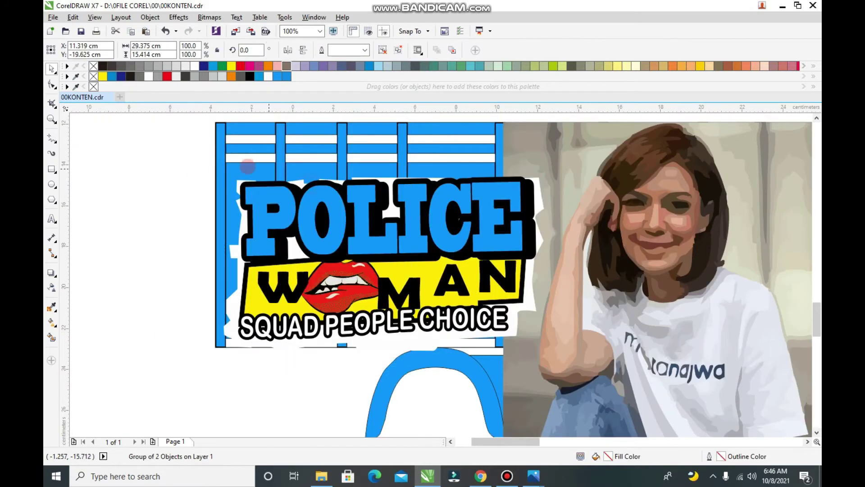
left_click(149, 256)
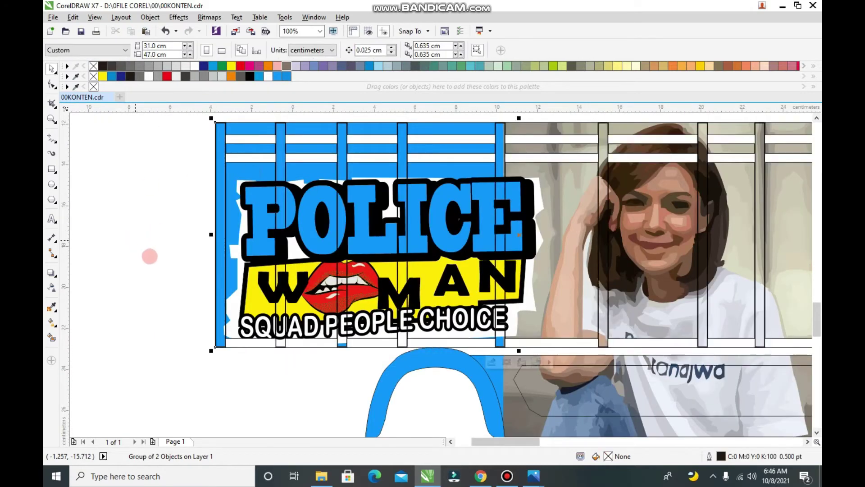
Step: Move the white BORNK OBEAWESOME bitmap onto the cab door beside the woman's portrait, just below the window
scroll(153, 258, "down", 2)
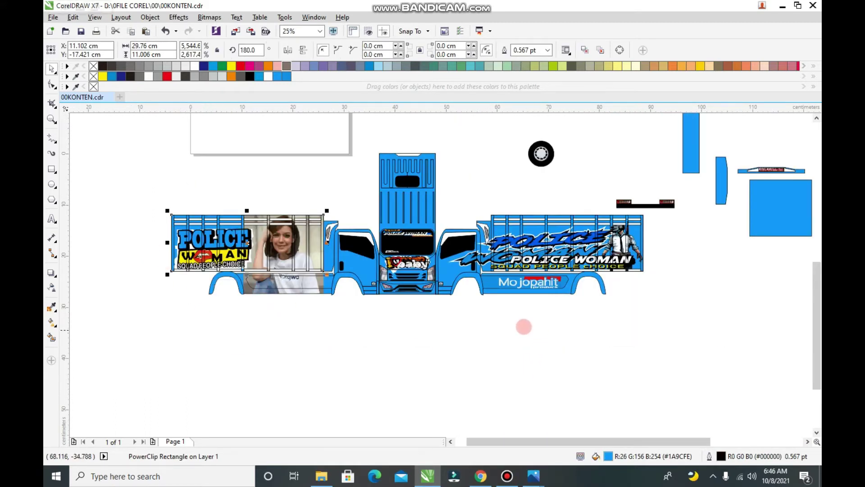
scroll(582, 350, "down", 1)
scroll(686, 390, "up", 1)
left_click(173, 198)
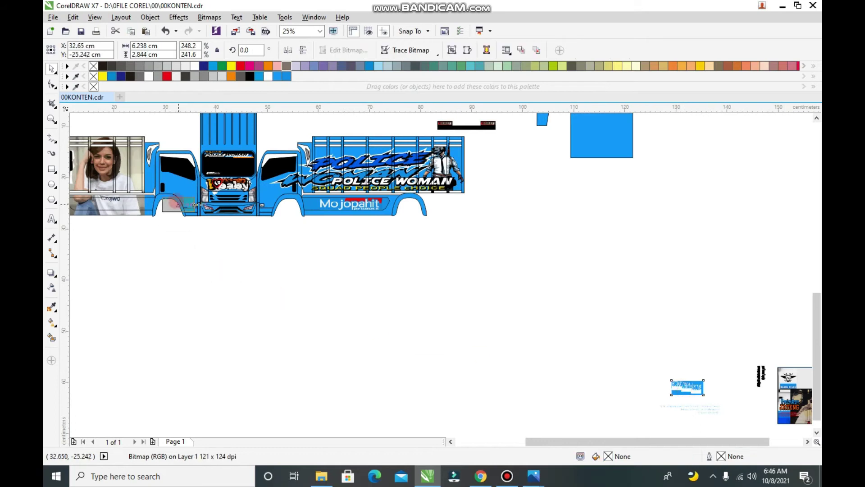
scroll(138, 180, "up", 2)
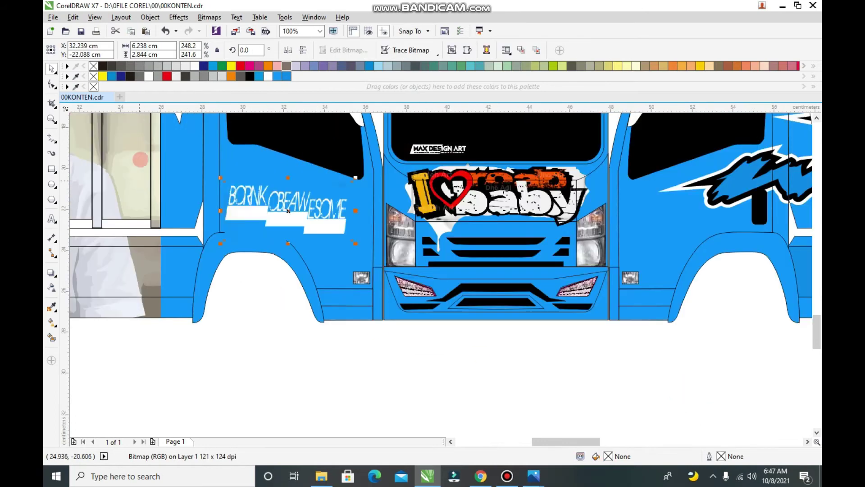
scroll(289, 211, "up", 1)
mouse_move(296, 216)
left_mouse_down()
mouse_move(269, 224)
mouse_move(283, 225)
left_mouse_up()
Step: Enlarge the BORNK OBEAWESOME bitmap to span the door's width and stretch it downward over the wheel arch
left_click_drag(413, 225, 474, 237)
scroll(412, 251, "down", 1)
scroll(364, 269, "up", 1)
left_click_drag(357, 269, 355, 311)
Step: PowerClip the BORNK OBEAWESOME bitmap inside the cab side beside the portrait
right_click(354, 311)
left_click(367, 149)
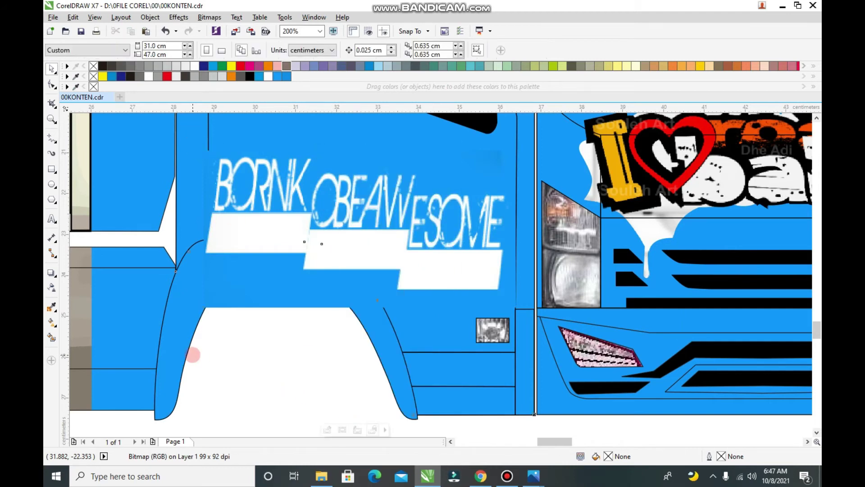
left_click(193, 353)
scroll(298, 309, "down", 6)
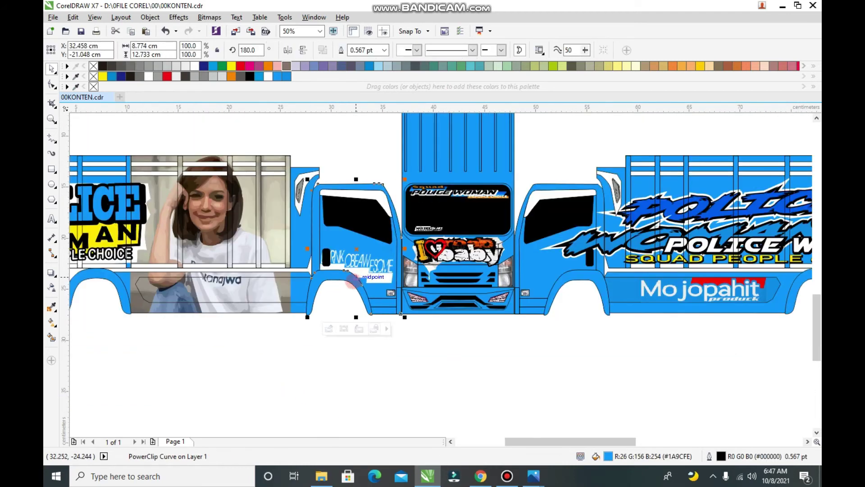
Step: Move the light-blue three-line quote text onto the side skirt below the woman's portrait, toward its front end
scroll(673, 405, "up", 1)
scroll(653, 375, "down", 1)
left_click_drag(632, 376, 338, 273)
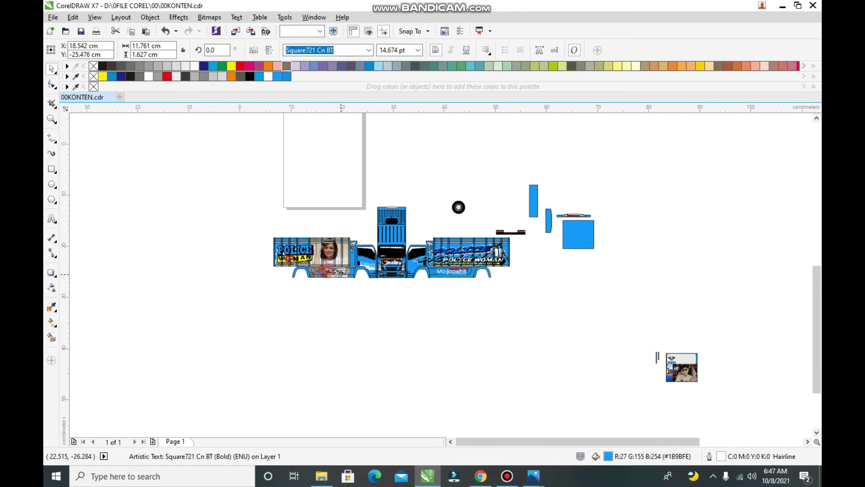
scroll(327, 271, "up", 4)
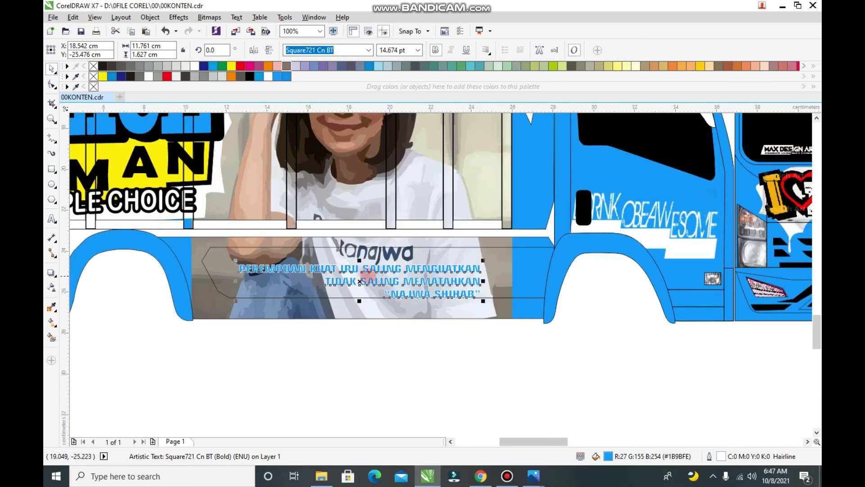
left_click_drag(359, 279, 416, 276)
Step: Enlarge the quote text to about 13.5 cm wide and 2.143 cm high and fit it within the skirt's inner panel
scroll(314, 270, "up", 1)
left_click_drag(270, 275, 200, 275)
scroll(352, 267, "down", 1)
scroll(352, 266, "up", 2)
left_click_drag(347, 275, 353, 245)
scroll(372, 270, "down", 1)
scroll(377, 348, "up", 1)
left_click_drag(342, 337, 341, 351)
Step: Move the vertical #Mojopahit modifiedtruckindonesia and #police_woman_squad text onto the blue strip between the portrait's cargo side and the cab
scroll(405, 298, "down", 3)
scroll(483, 278, "down", 2)
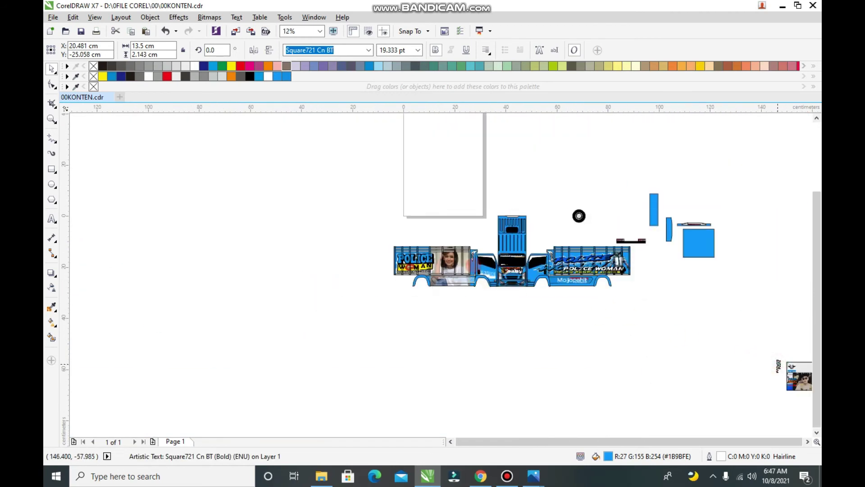
left_click_drag(778, 365, 476, 266)
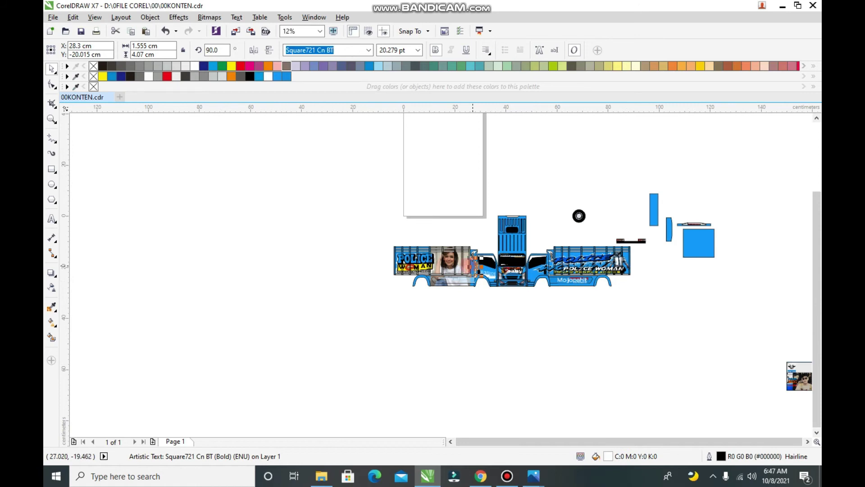
scroll(490, 279, "up", 5)
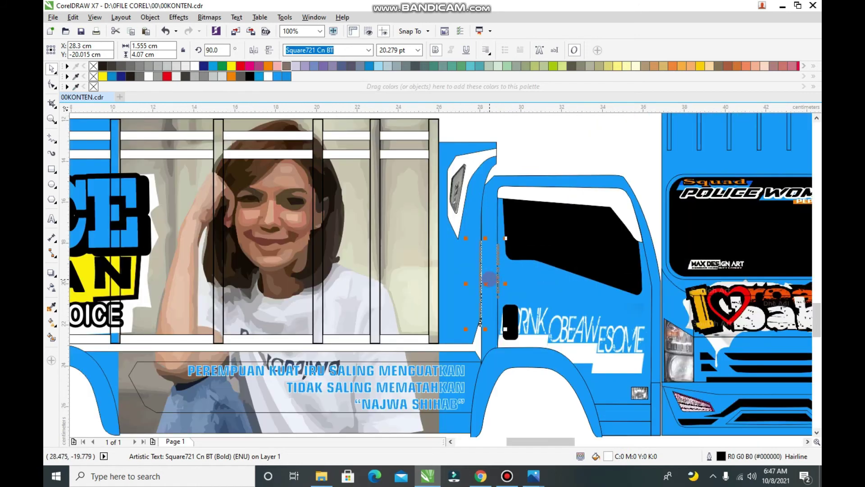
scroll(478, 291, "up", 1)
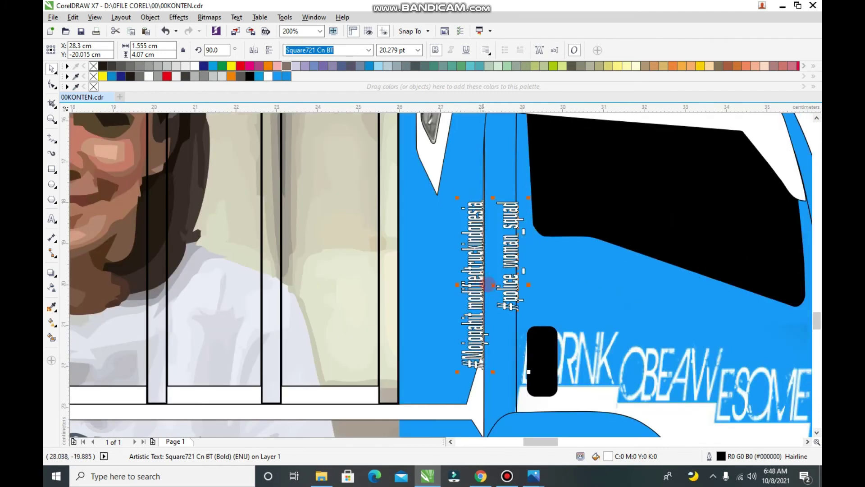
scroll(492, 285, "up", 1)
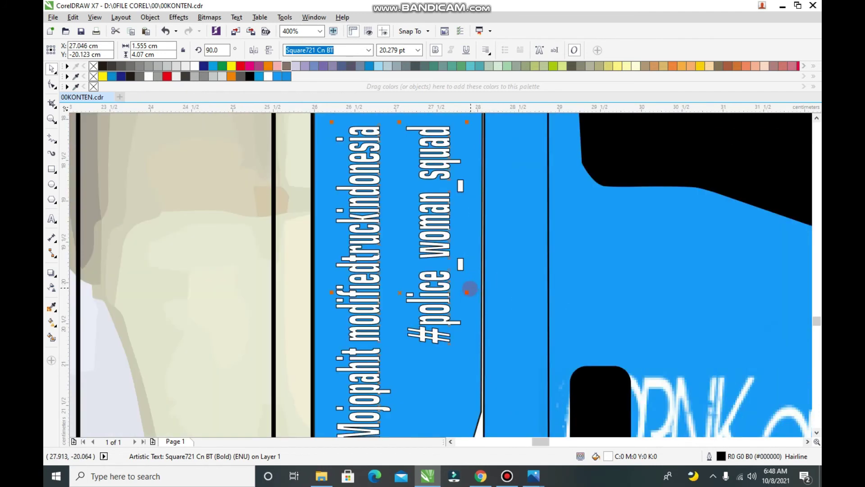
Step: Stretch the vertical hashtag text to about 1.664 cm wide and 4.542 cm high within the blue strip
scroll(419, 361, "down", 2)
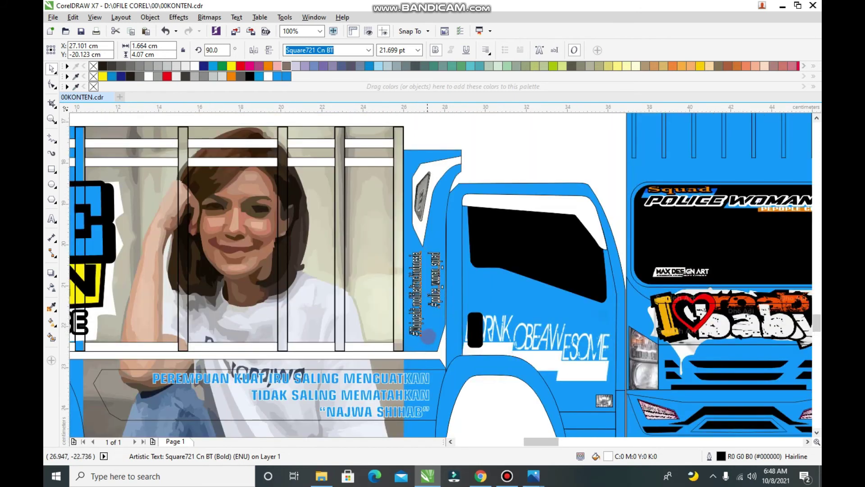
scroll(423, 336, "up", 1)
scroll(424, 336, "down", 2)
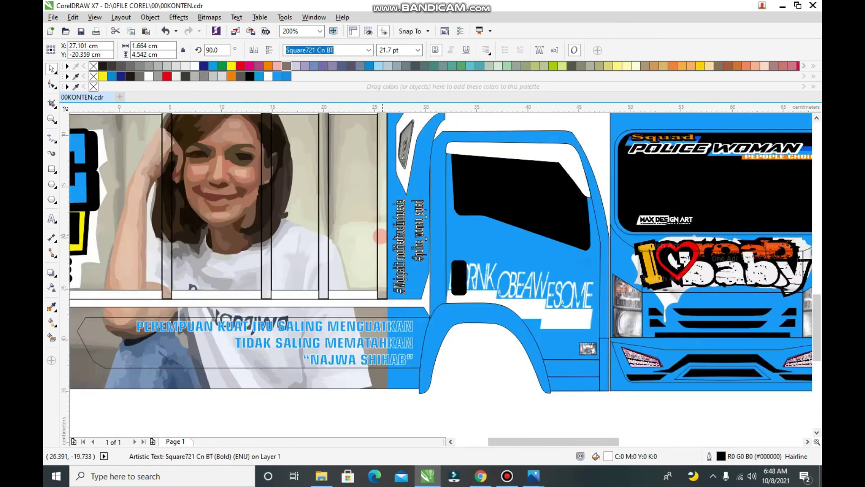
Step: Move the decorated picture panel with the man in sunglasses up beside the loose blue truck parts
scroll(372, 252, "down", 2)
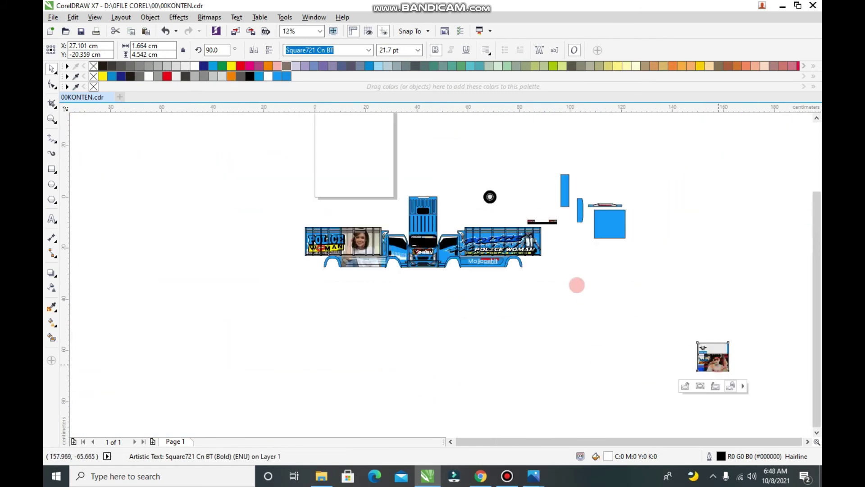
left_click_drag(713, 356, 573, 241)
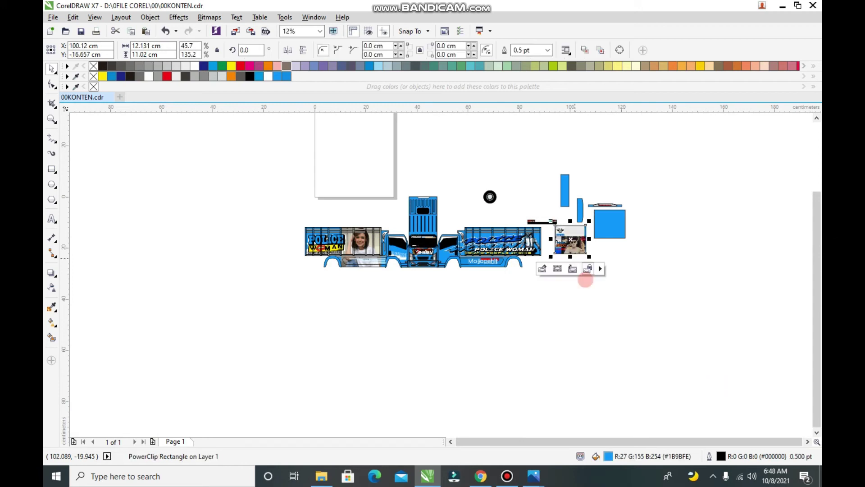
scroll(493, 283, "down", 1)
Step: Select the white WiFi logo group and move it onto the black side window of the cab beside the portrait
left_click_drag(471, 398, 733, 289)
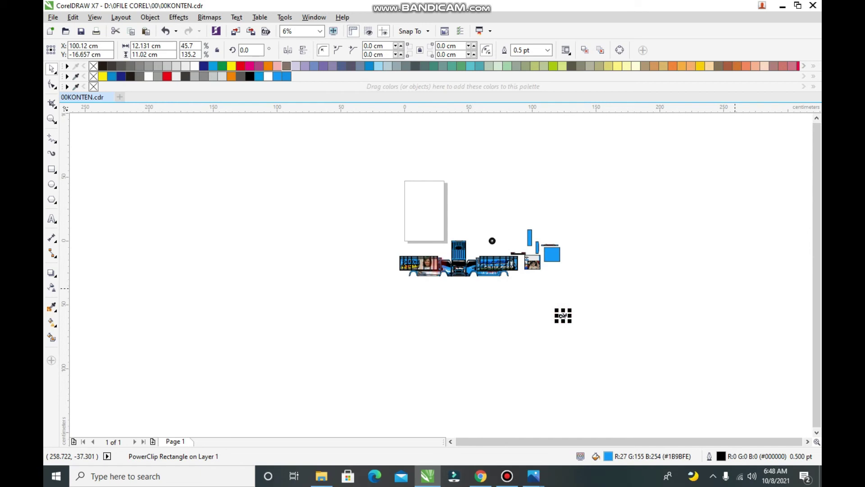
left_click(446, 255)
scroll(445, 254, "up", 5)
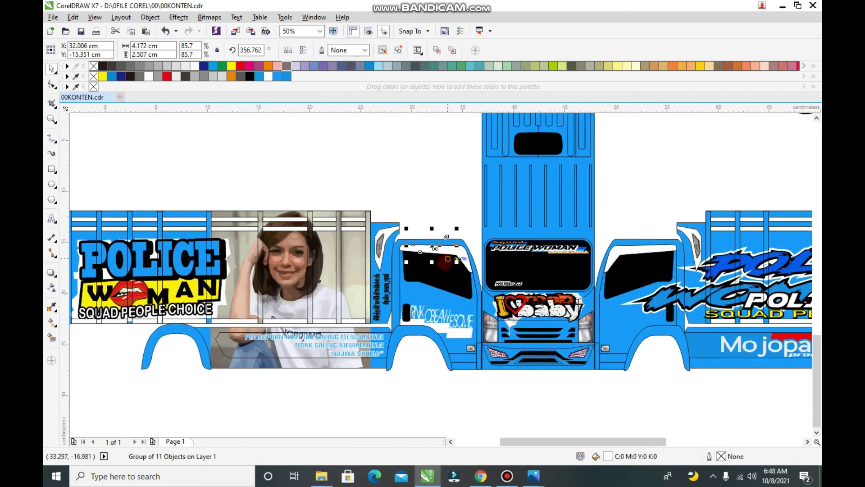
scroll(435, 247, "up", 2)
left_click_drag(435, 245, 442, 288)
Step: Rotate the WiFi logo to about 351.671° and centre it in the black window
scroll(477, 277, "up", 2)
left_click(409, 305)
left_click_drag(496, 248, 502, 251)
left_click(409, 303)
left_click_drag(407, 300, 406, 307)
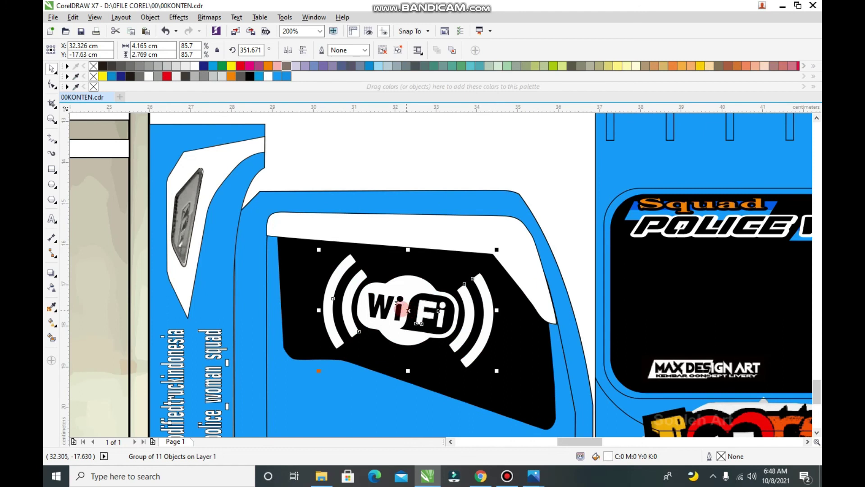
scroll(398, 306, "down", 6)
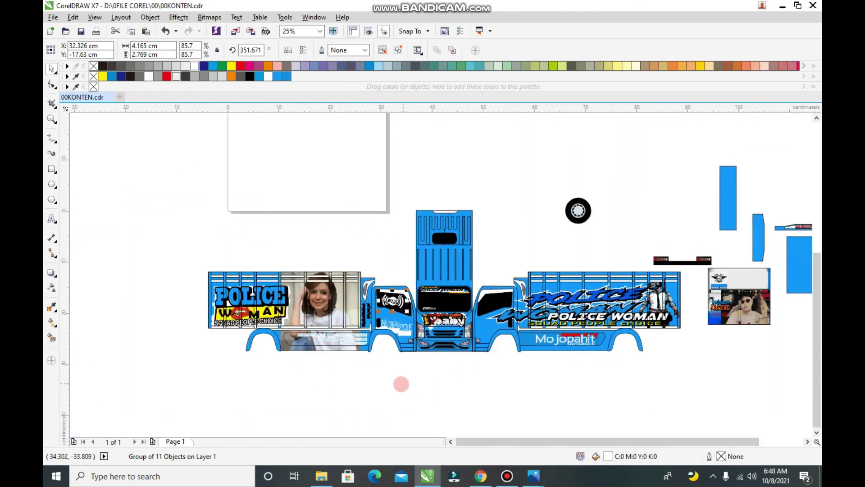
scroll(401, 384, "up", 1)
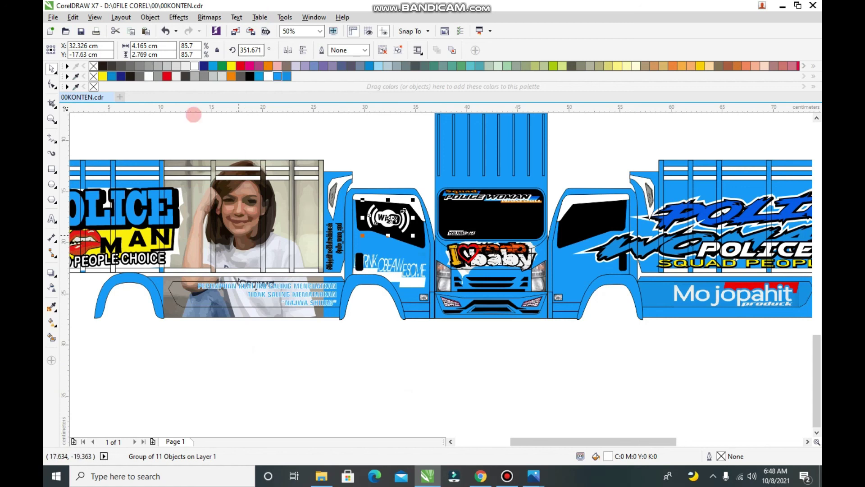
scroll(364, 310, "down", 5)
scroll(446, 338, "down", 2)
scroll(446, 338, "up", 2)
left_click_drag(401, 400, 682, 305)
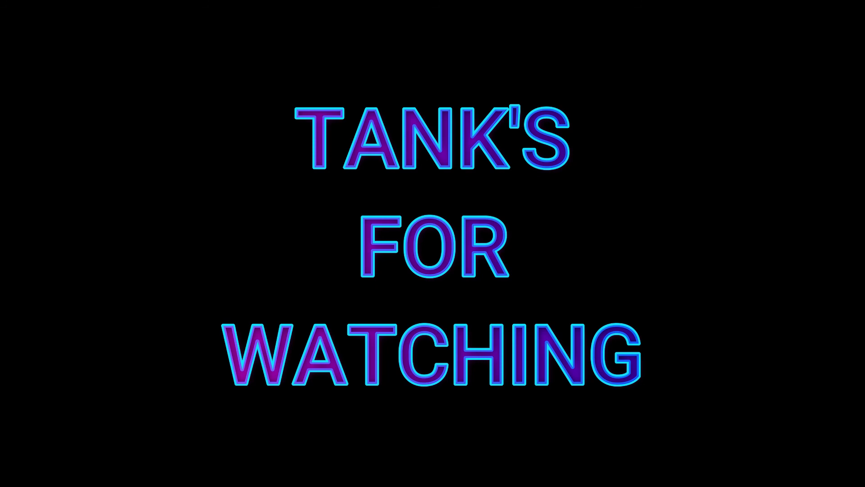